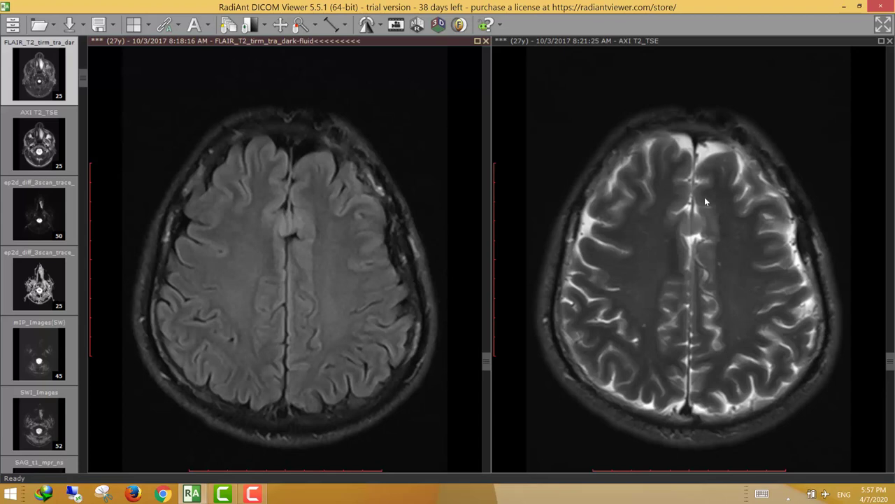
- Make the axial T2 viewport on the right the active pane
{"action": "left_click", "coordinate": [805, 237]}
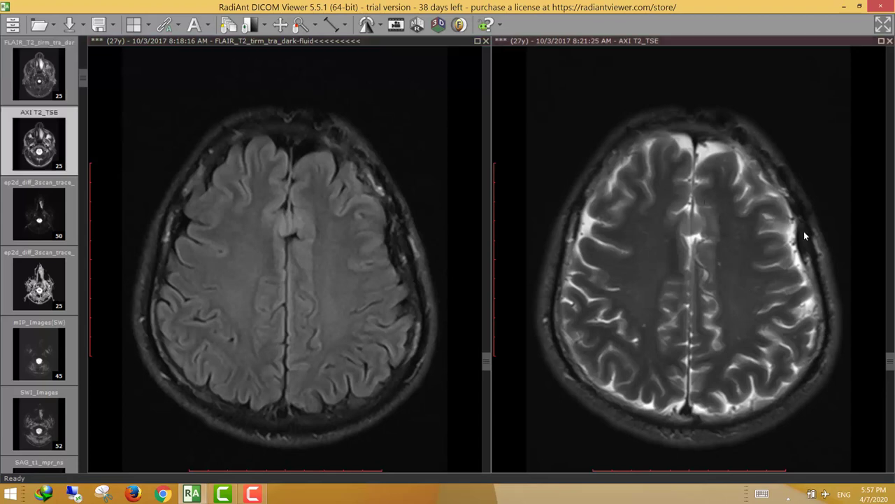
{"action": "left_click", "coordinate": [402, 284]}
{"action": "left_click", "coordinate": [660, 267]}
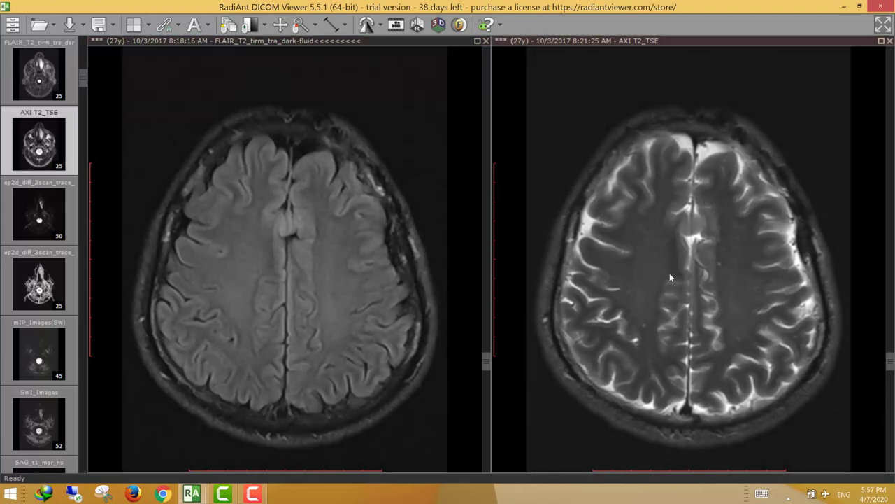
- Page both linked axial series down to a skull-base slice through the orbits and cerebellum
{"action": "mouse_move", "coordinate": [888, 357]}
{"action": "left_mouse_down"}
{"action": "mouse_move", "coordinate": [885, 304]}
{"action": "mouse_move", "coordinate": [886, 380]}
{"action": "mouse_move", "coordinate": [880, 370]}
{"action": "left_mouse_up"}
{"action": "left_click_drag", "start_coordinate": [893, 369], "coordinate": [893, 392]}
{"action": "scroll", "coordinate": [892, 391], "scroll_direction": "up", "scroll_amount": 5}
{"action": "scroll", "coordinate": [688, 277], "scroll_direction": "down", "scroll_amount": 2}
{"action": "scroll", "coordinate": [890, 336], "scroll_direction": "up", "scroll_amount": 6}
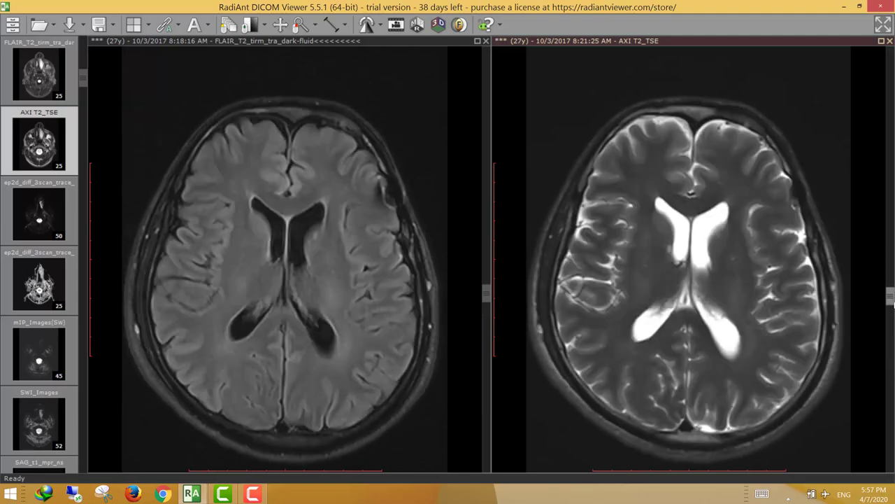
{"action": "scroll", "coordinate": [890, 320], "scroll_direction": "down", "scroll_amount": 5}
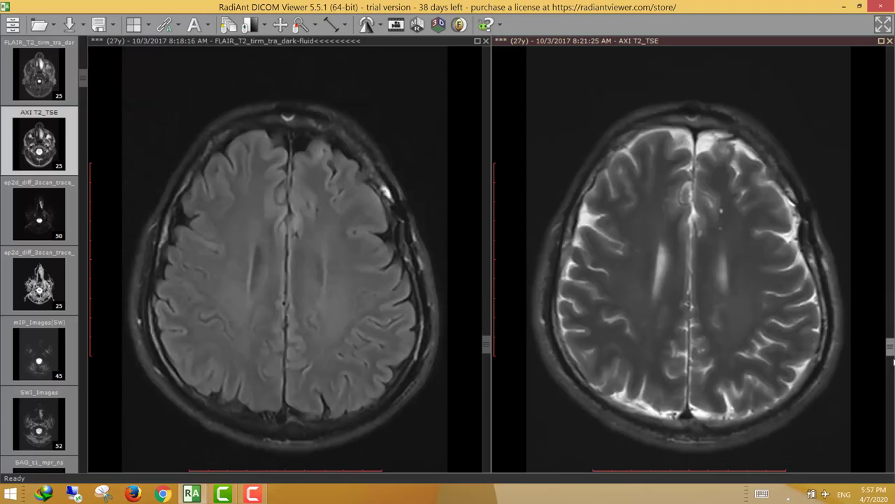
{"action": "scroll", "coordinate": [890, 368], "scroll_direction": "down", "scroll_amount": 4}
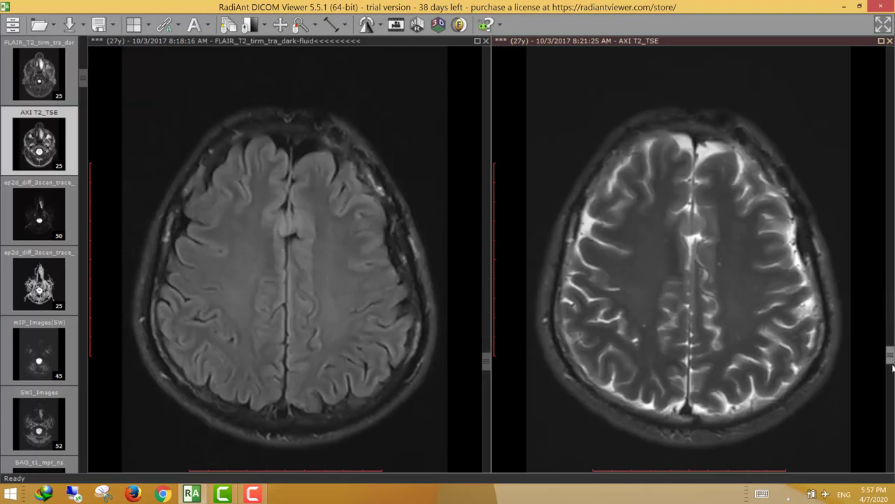
{"action": "scroll", "coordinate": [890, 365], "scroll_direction": "up", "scroll_amount": 4}
{"action": "left_click_drag", "start_coordinate": [890, 363], "coordinate": [883, 160]}
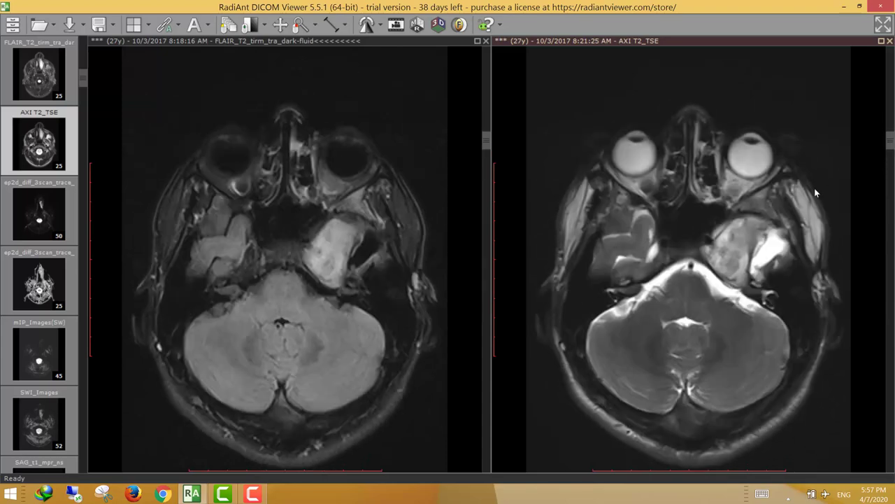
- Activate the FLAIR pane and step the synced series to the orbit-level slice showing the left temporal mass
{"action": "scroll", "coordinate": [758, 245], "scroll_direction": "down", "scroll_amount": 3}
{"action": "scroll", "coordinate": [706, 261], "scroll_direction": "down", "scroll_amount": 3}
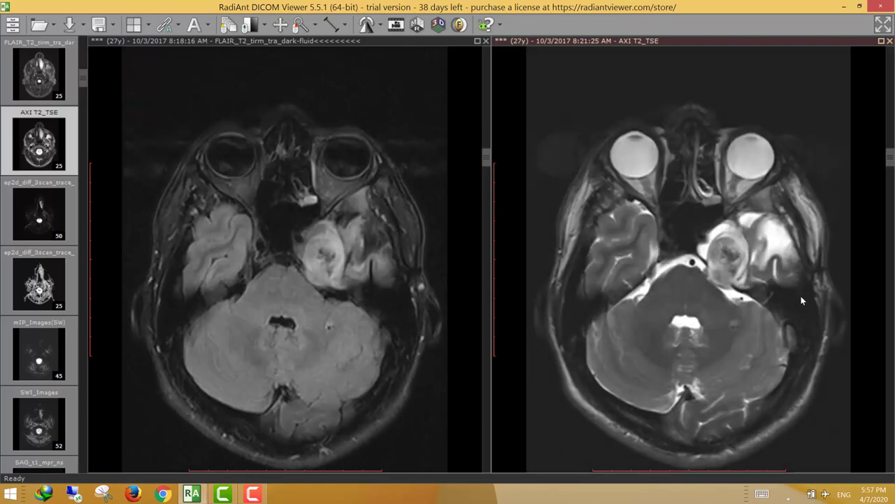
{"action": "left_click", "coordinate": [417, 301]}
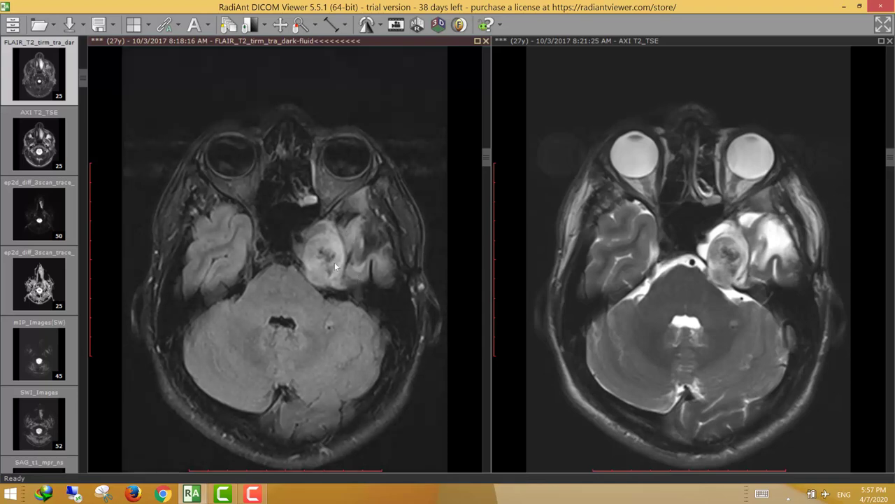
{"action": "scroll", "coordinate": [341, 270], "scroll_direction": "down", "scroll_amount": 1}
{"action": "scroll", "coordinate": [358, 279], "scroll_direction": "up", "scroll_amount": 2}
{"action": "scroll", "coordinate": [358, 279], "scroll_direction": "down", "scroll_amount": 3}
{"action": "scroll", "coordinate": [308, 248], "scroll_direction": "up", "scroll_amount": 3}
{"action": "scroll", "coordinate": [305, 244], "scroll_direction": "down", "scroll_amount": 3}
{"action": "scroll", "coordinate": [306, 248], "scroll_direction": "up", "scroll_amount": 2}
{"action": "scroll", "coordinate": [311, 246], "scroll_direction": "down", "scroll_amount": 2}
{"action": "scroll", "coordinate": [320, 250], "scroll_direction": "down", "scroll_amount": 3}
{"action": "scroll", "coordinate": [320, 252], "scroll_direction": "up", "scroll_amount": 3}
- Move the linked FLAIR and T2 series further down through the skull base
{"action": "left_click_drag", "start_coordinate": [888, 163], "coordinate": [888, 140]}
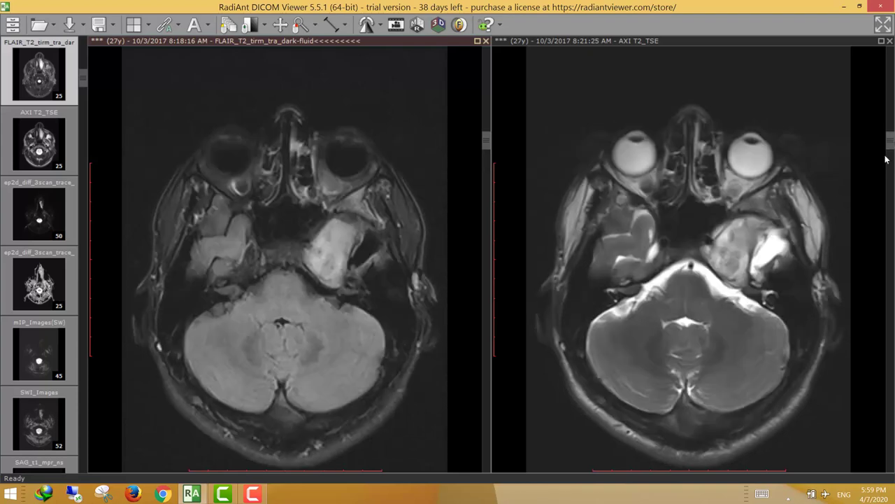
{"action": "scroll", "coordinate": [739, 256], "scroll_direction": "up", "scroll_amount": 1}
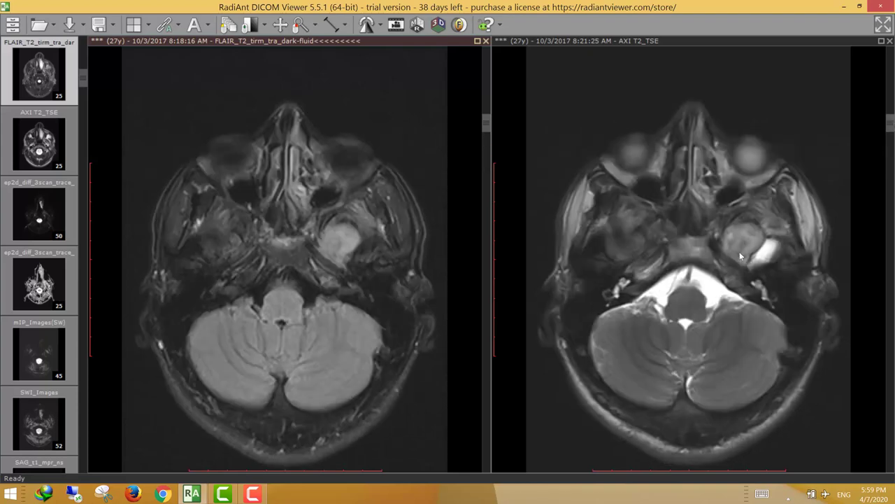
{"action": "scroll", "coordinate": [741, 243], "scroll_direction": "up", "scroll_amount": 1}
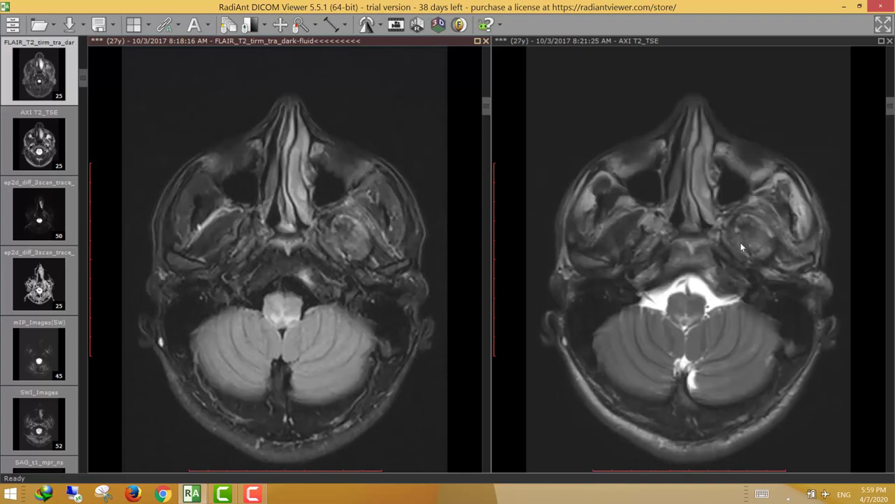
{"action": "scroll", "coordinate": [757, 242], "scroll_direction": "up", "scroll_amount": 2}
- Settle both panes on the lower slice showing a small rounded left mass above the cerebellum
{"action": "left_click_drag", "start_coordinate": [891, 120], "coordinate": [891, 148]}
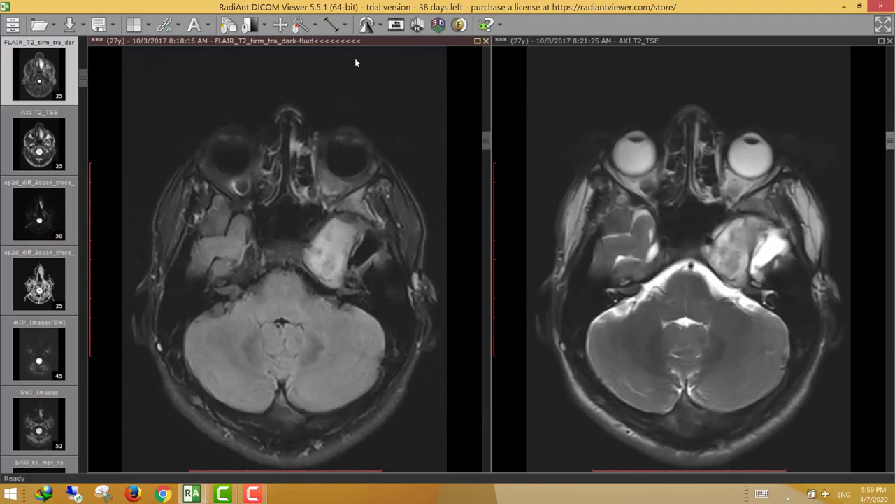
{"action": "scroll", "coordinate": [729, 260], "scroll_direction": "up", "scroll_amount": 2}
{"action": "scroll", "coordinate": [729, 260], "scroll_direction": "down", "scroll_amount": 2}
{"action": "scroll", "coordinate": [732, 257], "scroll_direction": "up", "scroll_amount": 5}
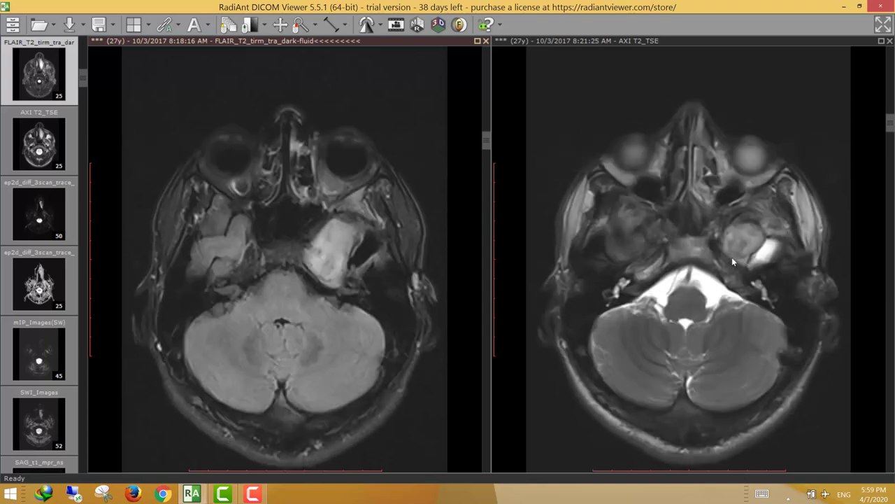
{"action": "scroll", "coordinate": [764, 227], "scroll_direction": "down", "scroll_amount": 5}
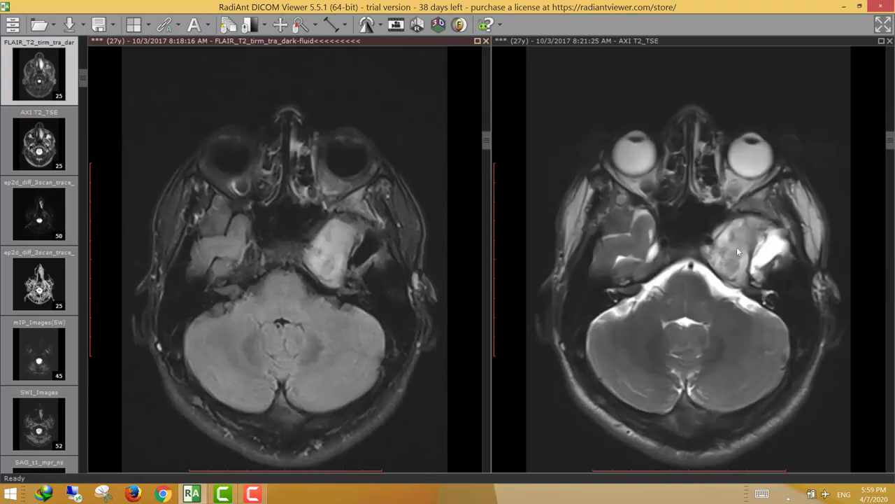
{"action": "scroll", "coordinate": [769, 273], "scroll_direction": "down", "scroll_amount": 4}
{"action": "scroll", "coordinate": [756, 266], "scroll_direction": "up", "scroll_amount": 4}
{"action": "scroll", "coordinate": [763, 248], "scroll_direction": "down", "scroll_amount": 3}
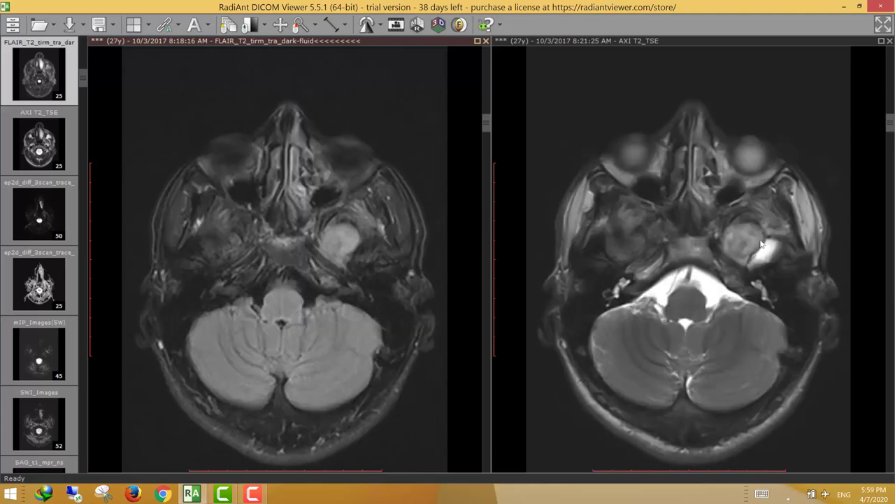
{"action": "scroll", "coordinate": [741, 255], "scroll_direction": "up", "scroll_amount": 2}
{"action": "scroll", "coordinate": [49, 331], "scroll_direction": "down", "scroll_amount": 2}
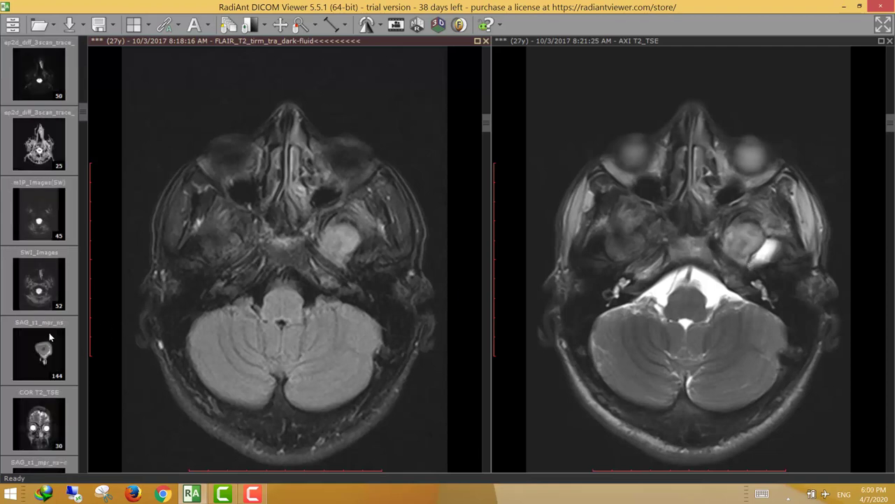
- Load the COR T2_TSE series into the left viewport in place of FLAIR
{"action": "left_click_drag", "start_coordinate": [45, 426], "coordinate": [252, 294]}
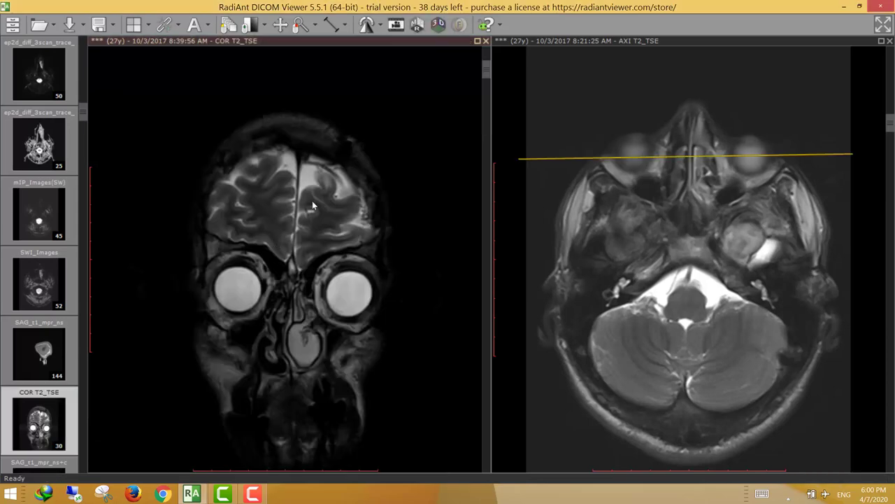
{"action": "left_click_drag", "start_coordinate": [488, 73], "coordinate": [489, 198]}
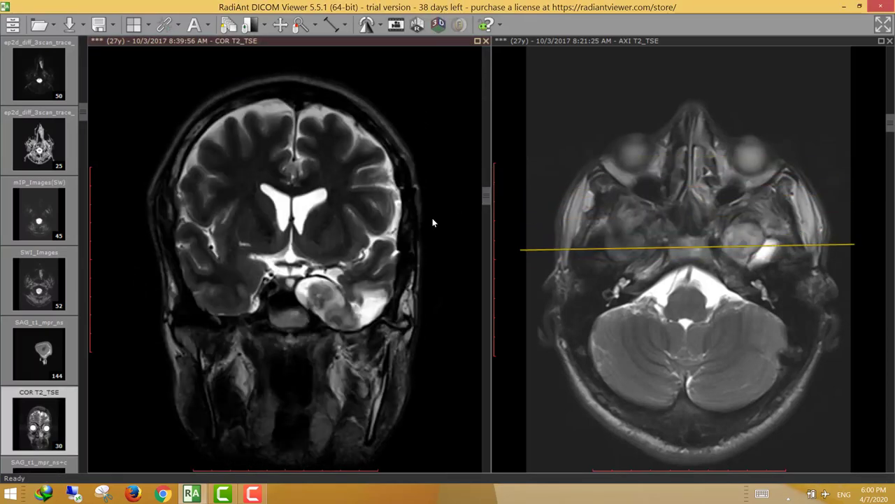
{"action": "scroll", "coordinate": [343, 308], "scroll_direction": "up", "scroll_amount": 1}
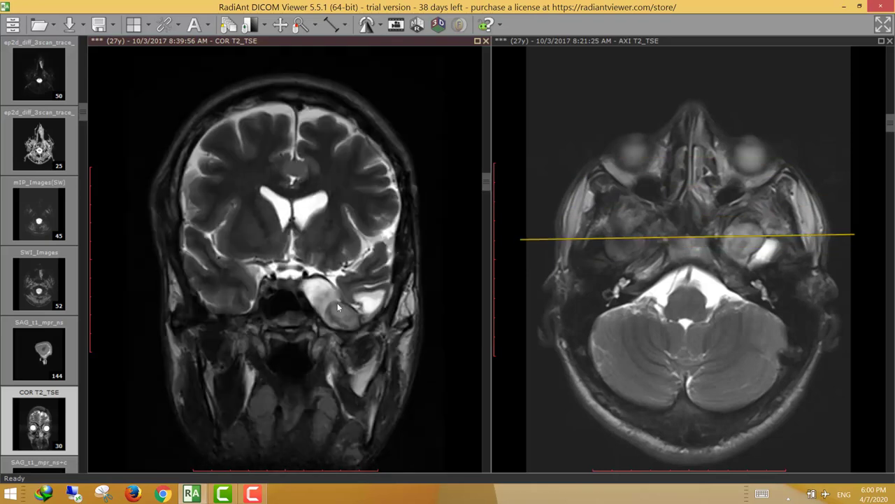
{"action": "scroll", "coordinate": [334, 297], "scroll_direction": "up", "scroll_amount": 1}
- Scroll to the coronal slice through the left temporal mass, using the axial cross-reference line
{"action": "scroll", "coordinate": [356, 317], "scroll_direction": "down", "scroll_amount": 2}
{"action": "scroll", "coordinate": [368, 303], "scroll_direction": "down", "scroll_amount": 1}
{"action": "scroll", "coordinate": [357, 306], "scroll_direction": "up", "scroll_amount": 1}
{"action": "scroll", "coordinate": [357, 310], "scroll_direction": "down", "scroll_amount": 1}
{"action": "scroll", "coordinate": [360, 318], "scroll_direction": "up", "scroll_amount": 1}
{"action": "scroll", "coordinate": [355, 330], "scroll_direction": "down", "scroll_amount": 1}
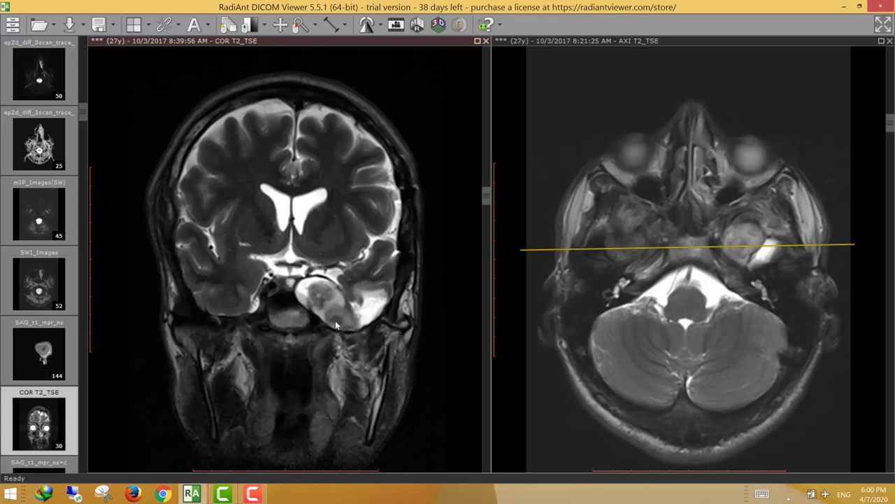
{"action": "scroll", "coordinate": [342, 320], "scroll_direction": "up", "scroll_amount": 2}
{"action": "scroll", "coordinate": [336, 312], "scroll_direction": "down", "scroll_amount": 3}
{"action": "scroll", "coordinate": [329, 302], "scroll_direction": "up", "scroll_amount": 3}
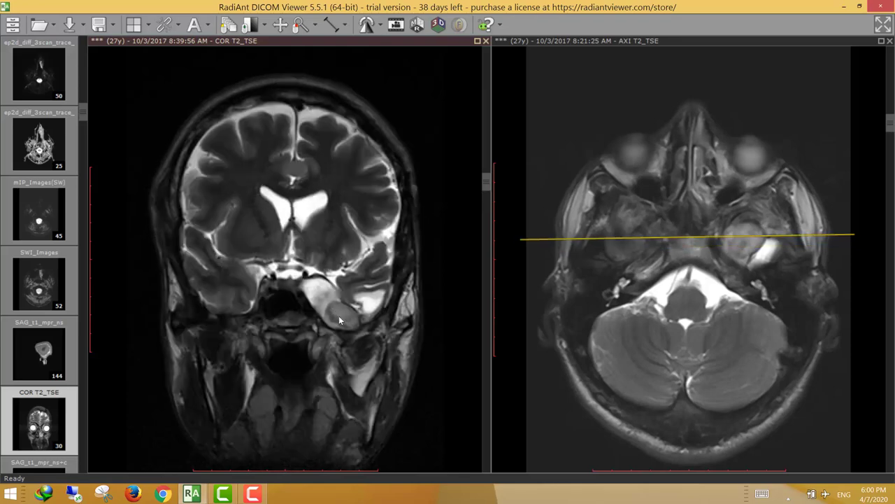
{"action": "scroll", "coordinate": [359, 331], "scroll_direction": "down", "scroll_amount": 1}
{"action": "scroll", "coordinate": [359, 332], "scroll_direction": "up", "scroll_amount": 1}
{"action": "scroll", "coordinate": [359, 331], "scroll_direction": "down", "scroll_amount": 3}
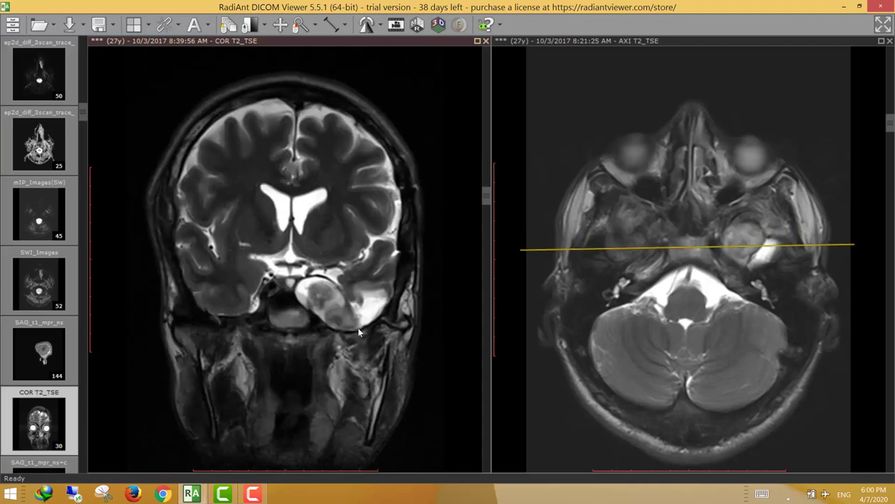
{"action": "scroll", "coordinate": [359, 332], "scroll_direction": "up", "scroll_amount": 2}
{"action": "scroll", "coordinate": [359, 332], "scroll_direction": "down", "scroll_amount": 2}
{"action": "scroll", "coordinate": [359, 331], "scroll_direction": "up", "scroll_amount": 3}
{"action": "scroll", "coordinate": [359, 331], "scroll_direction": "down", "scroll_amount": 3}
{"action": "scroll", "coordinate": [359, 332], "scroll_direction": "up", "scroll_amount": 3}
{"action": "scroll", "coordinate": [359, 332], "scroll_direction": "down", "scroll_amount": 3}
{"action": "scroll", "coordinate": [358, 333], "scroll_direction": "up", "scroll_amount": 3}
{"action": "scroll", "coordinate": [355, 326], "scroll_direction": "up", "scroll_amount": 1}
{"action": "scroll", "coordinate": [356, 324], "scroll_direction": "down", "scroll_amount": 3}
{"action": "scroll", "coordinate": [355, 325], "scroll_direction": "up", "scroll_amount": 3}
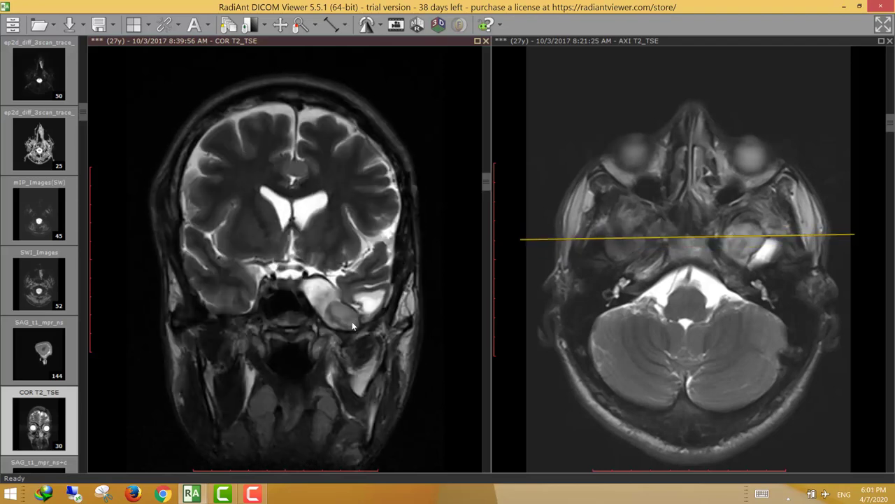
{"action": "scroll", "coordinate": [354, 326], "scroll_direction": "down", "scroll_amount": 3}
{"action": "scroll", "coordinate": [354, 326], "scroll_direction": "up", "scroll_amount": 3}
{"action": "scroll", "coordinate": [354, 326], "scroll_direction": "down", "scroll_amount": 3}
{"action": "scroll", "coordinate": [354, 326], "scroll_direction": "up", "scroll_amount": 3}
{"action": "scroll", "coordinate": [354, 326], "scroll_direction": "down", "scroll_amount": 3}
{"action": "scroll", "coordinate": [354, 326], "scroll_direction": "up", "scroll_amount": 3}
{"action": "scroll", "coordinate": [354, 326], "scroll_direction": "down", "scroll_amount": 3}
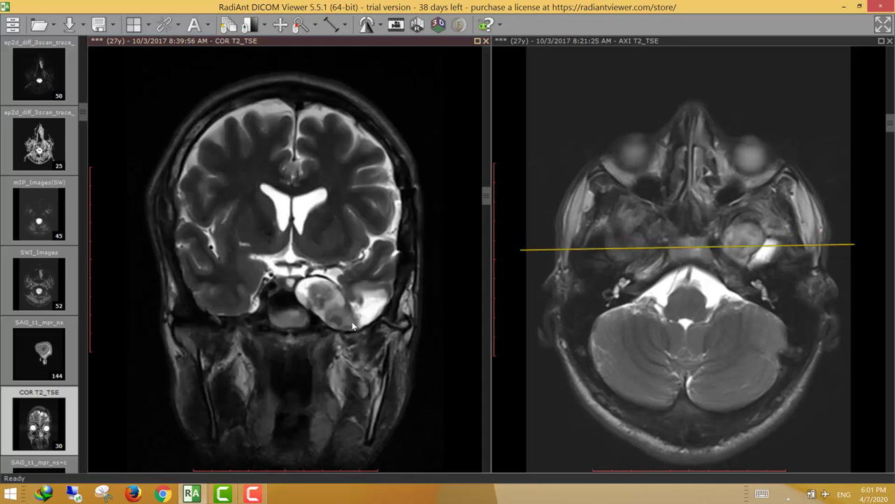
{"action": "scroll", "coordinate": [354, 326], "scroll_direction": "up", "scroll_amount": 3}
{"action": "scroll", "coordinate": [354, 326], "scroll_direction": "down", "scroll_amount": 3}
{"action": "scroll", "coordinate": [354, 326], "scroll_direction": "up", "scroll_amount": 1}
{"action": "scroll", "coordinate": [354, 326], "scroll_direction": "down", "scroll_amount": 1}
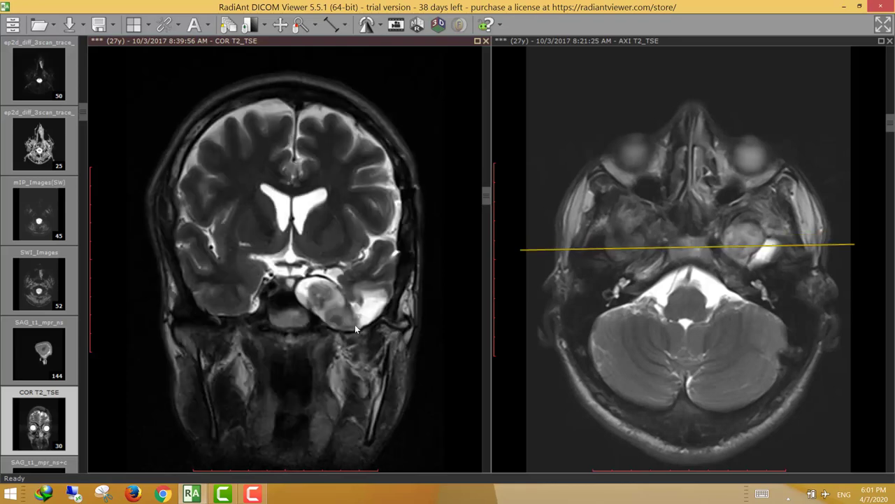